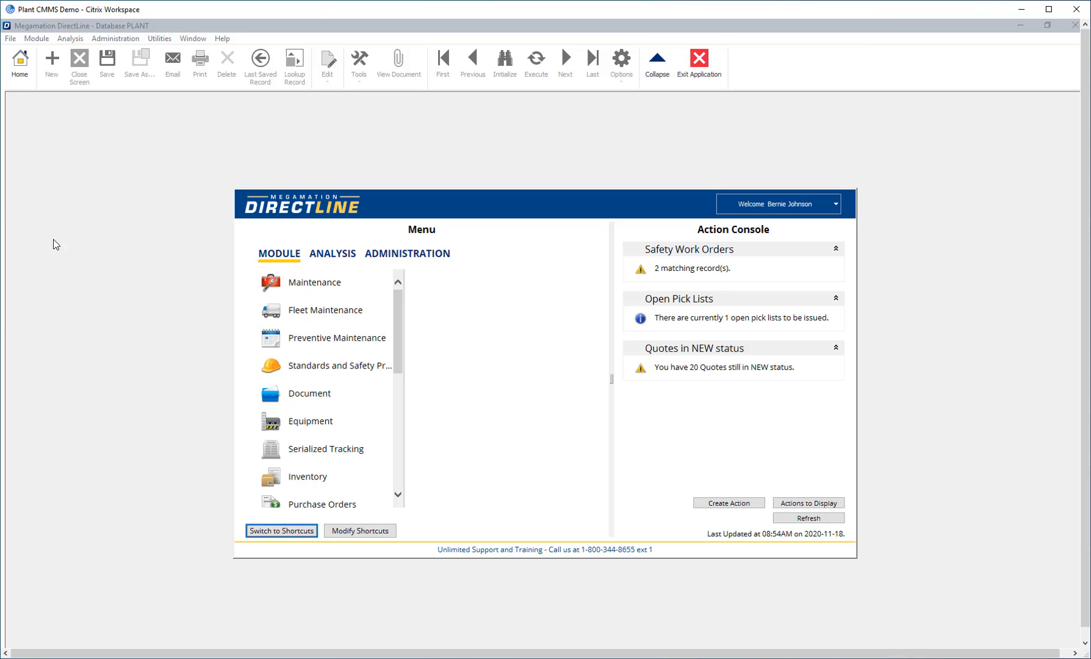
- Open PM Procedure Entry from the Preventive Maintenance module
click(276, 258)
click(311, 346)
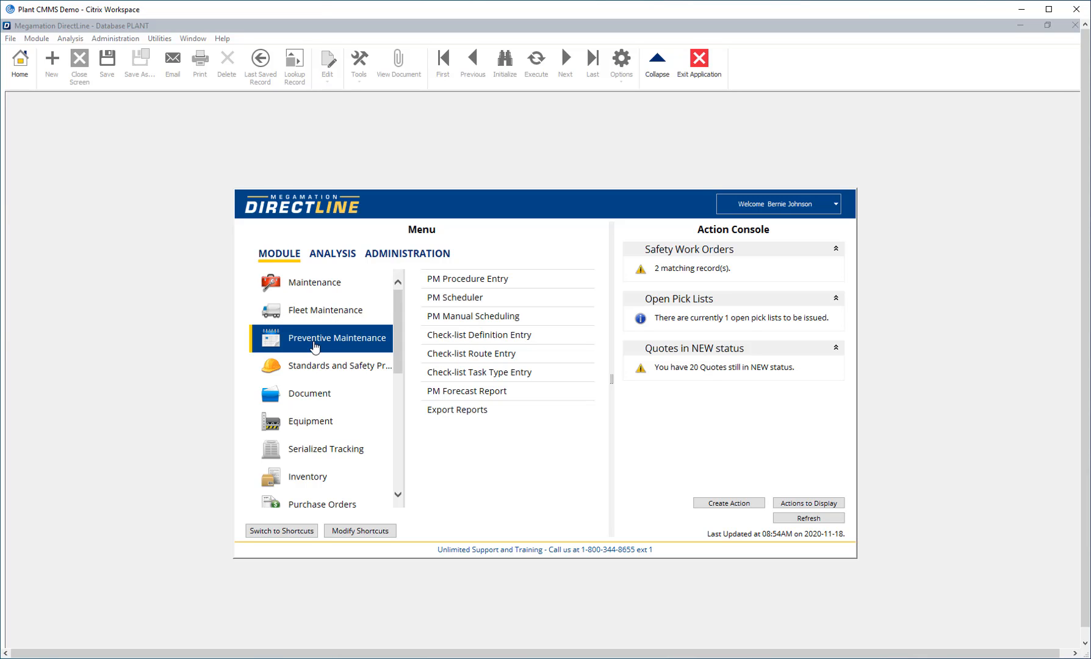
click(477, 279)
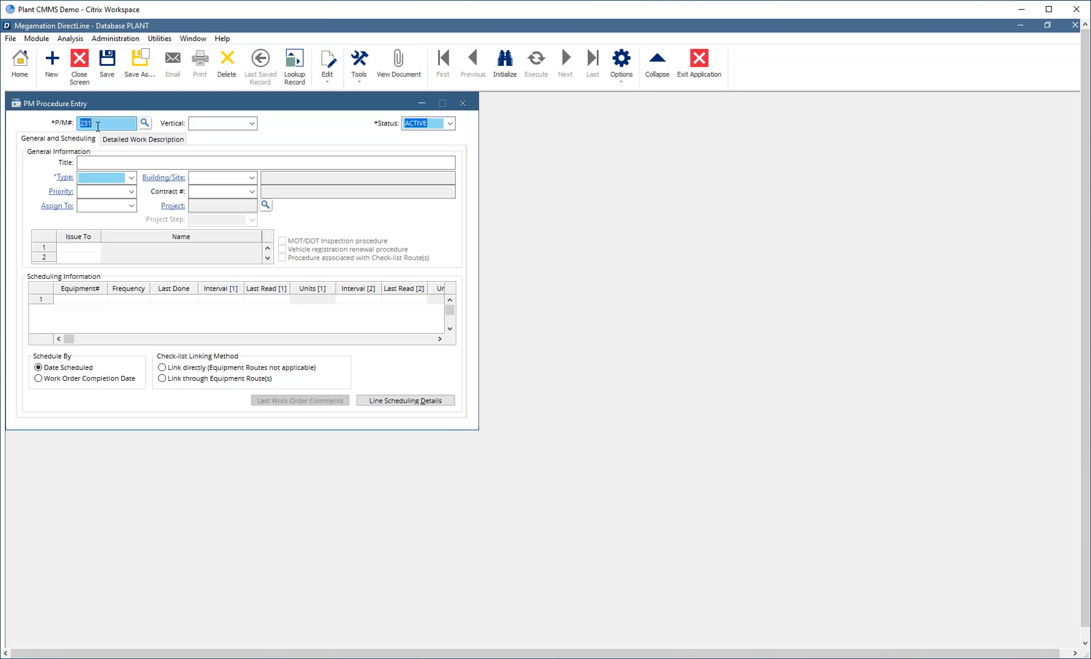
- Review the status choices and title the new procedure "Monthly Lift Truck Inspection"
click(451, 123)
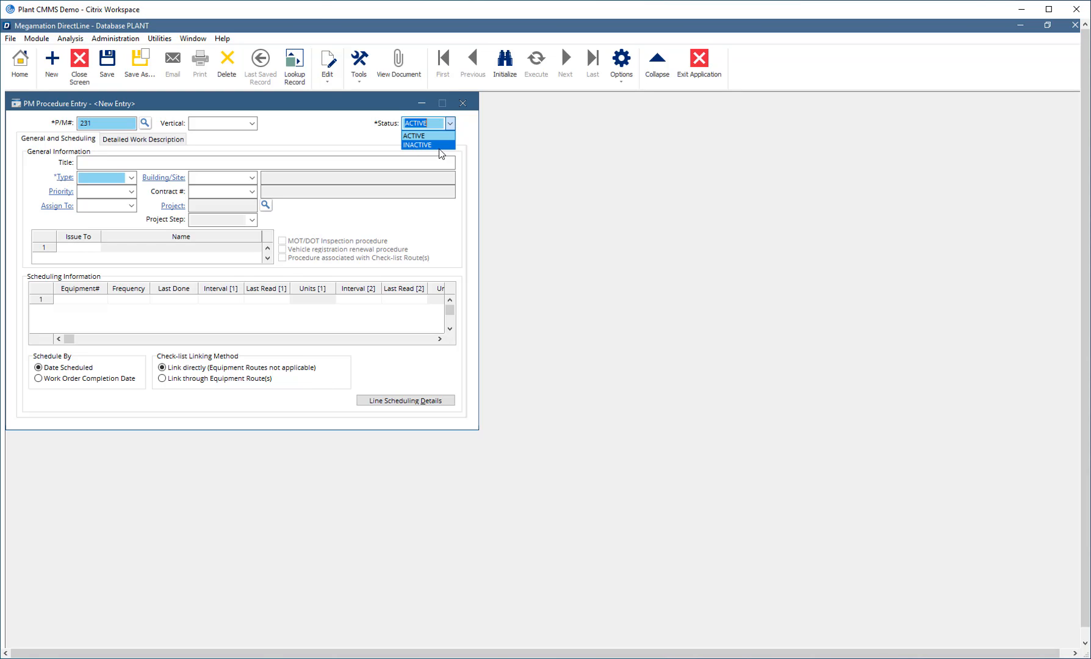
click(87, 162)
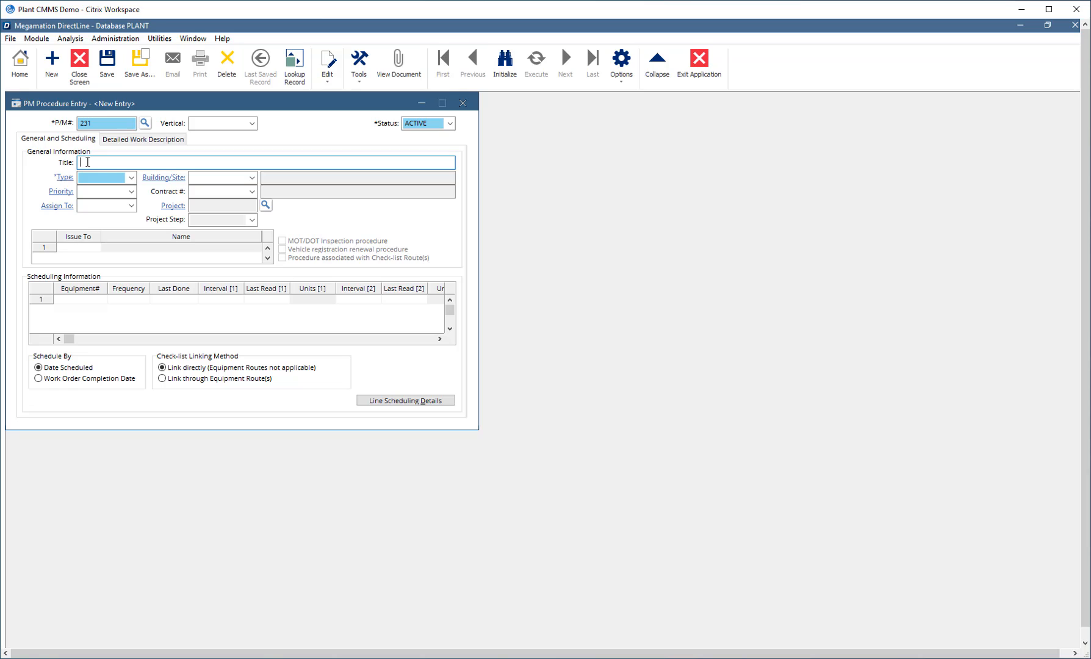
text(Monthly Lift Truck Inspection)
- Set the procedure type to PMC
click(83, 182)
click(133, 179)
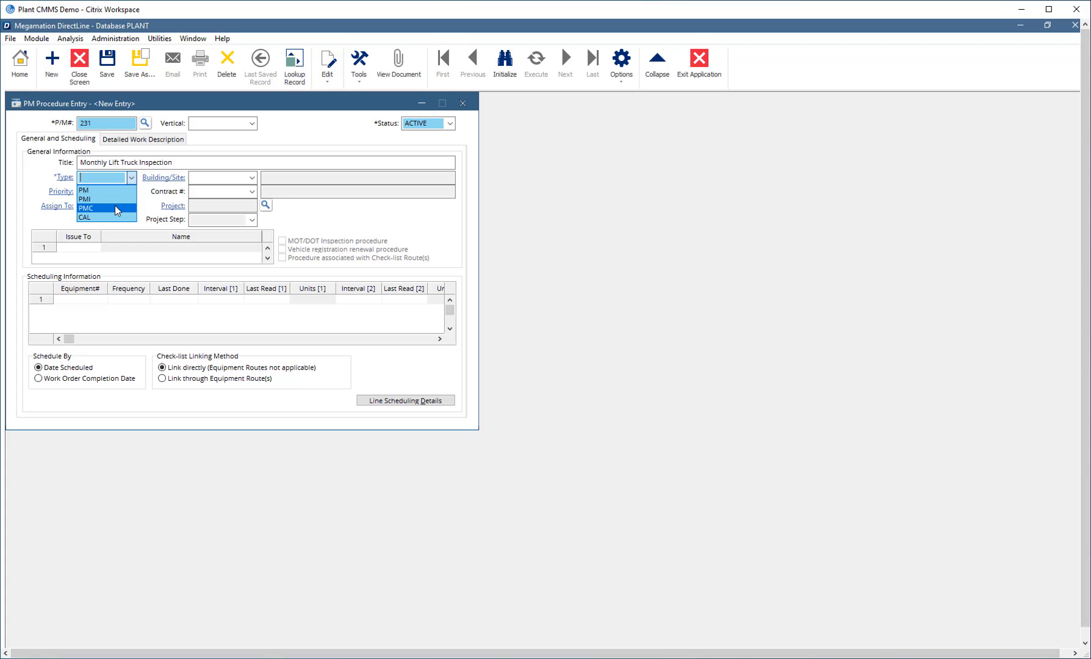
click(116, 208)
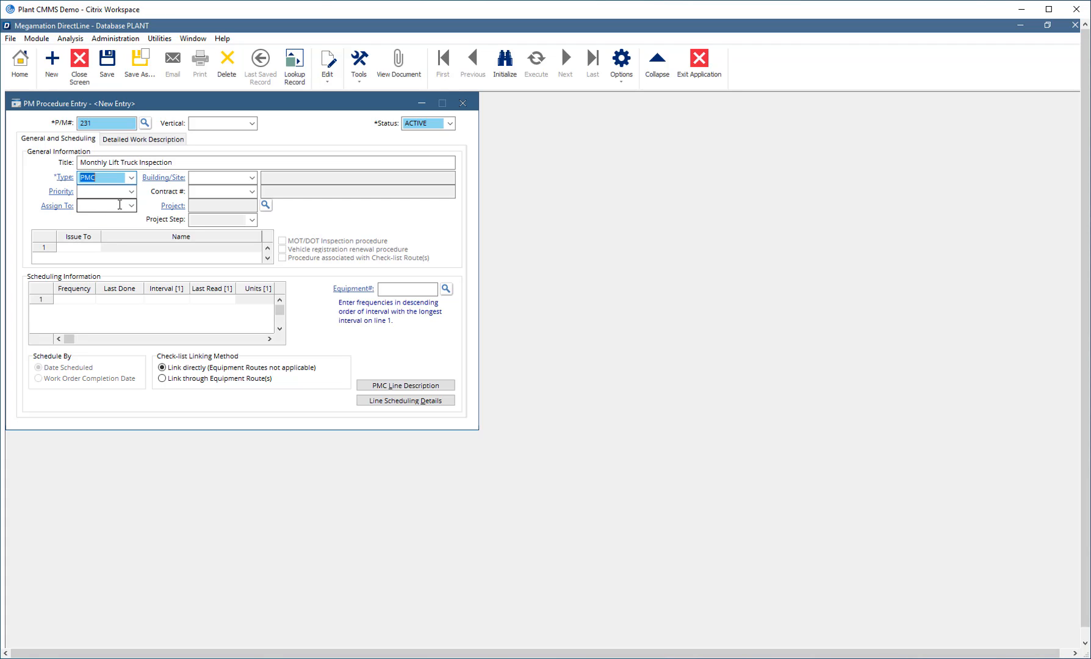
- Enter the frequency Q (Quarterly) on scheduling line 1 and M (Monthly PM) on line 2
click(394, 289)
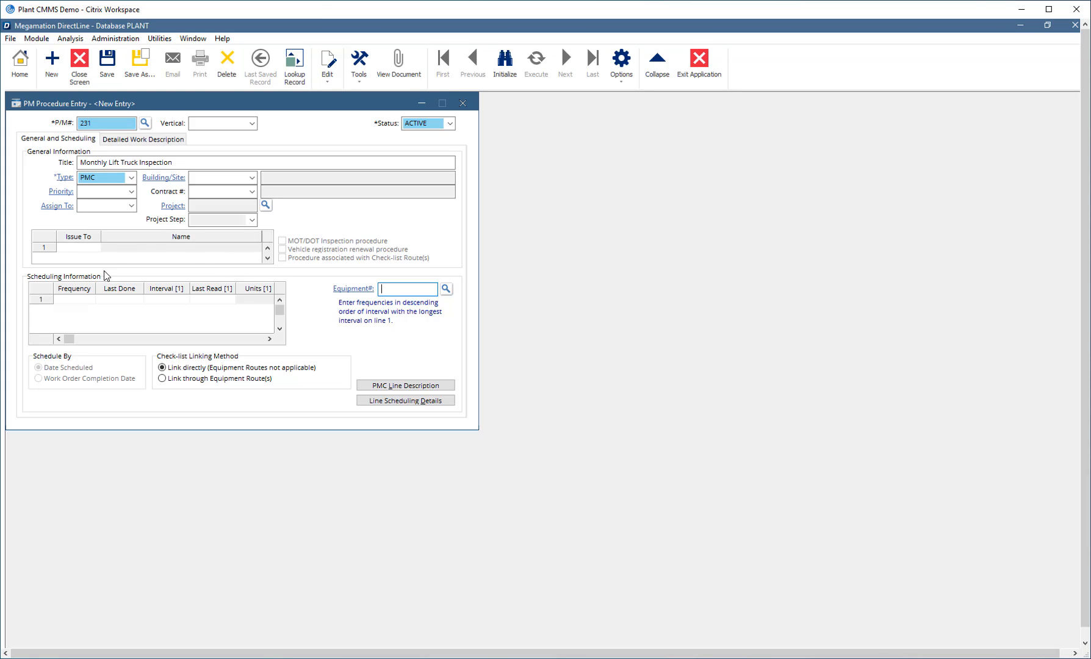
click(91, 302)
click(89, 299)
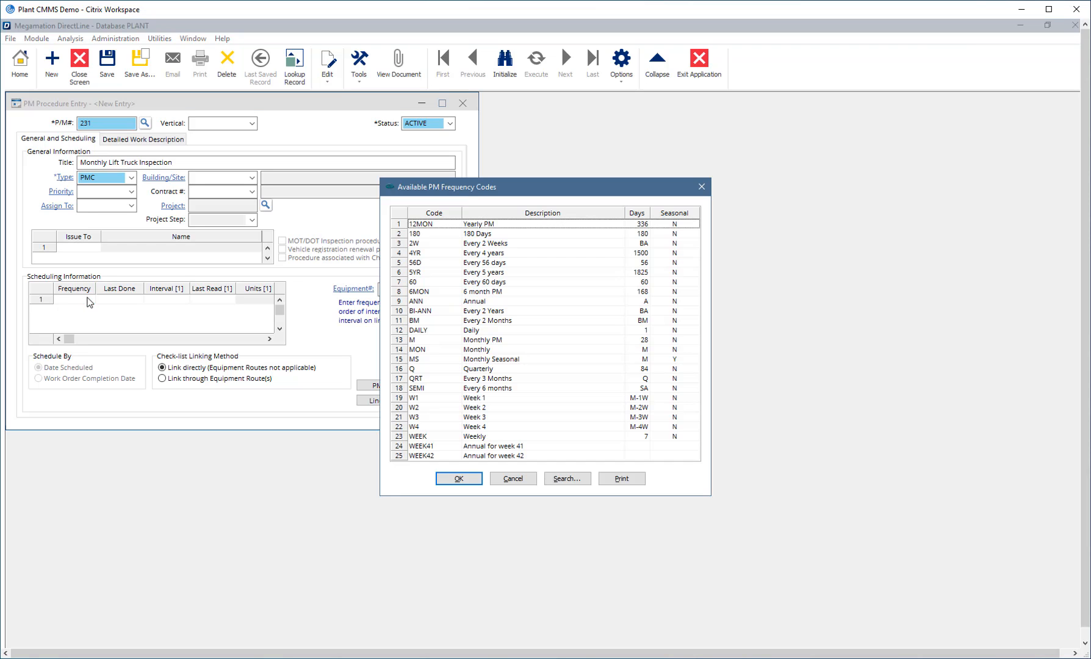
double_click(416, 369)
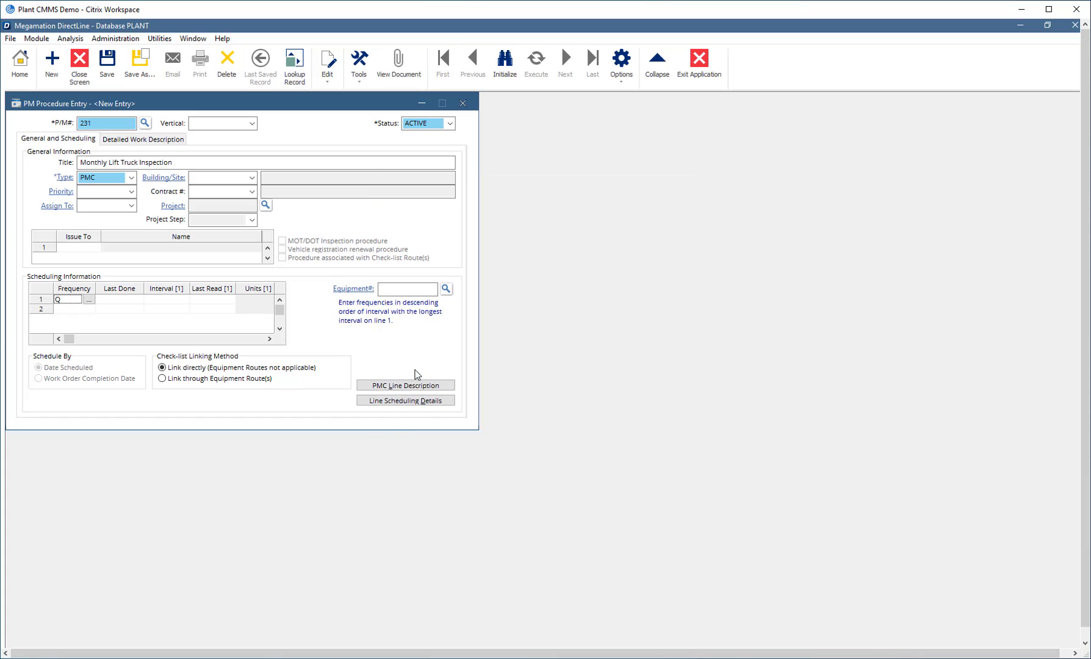
click(90, 310)
click(90, 309)
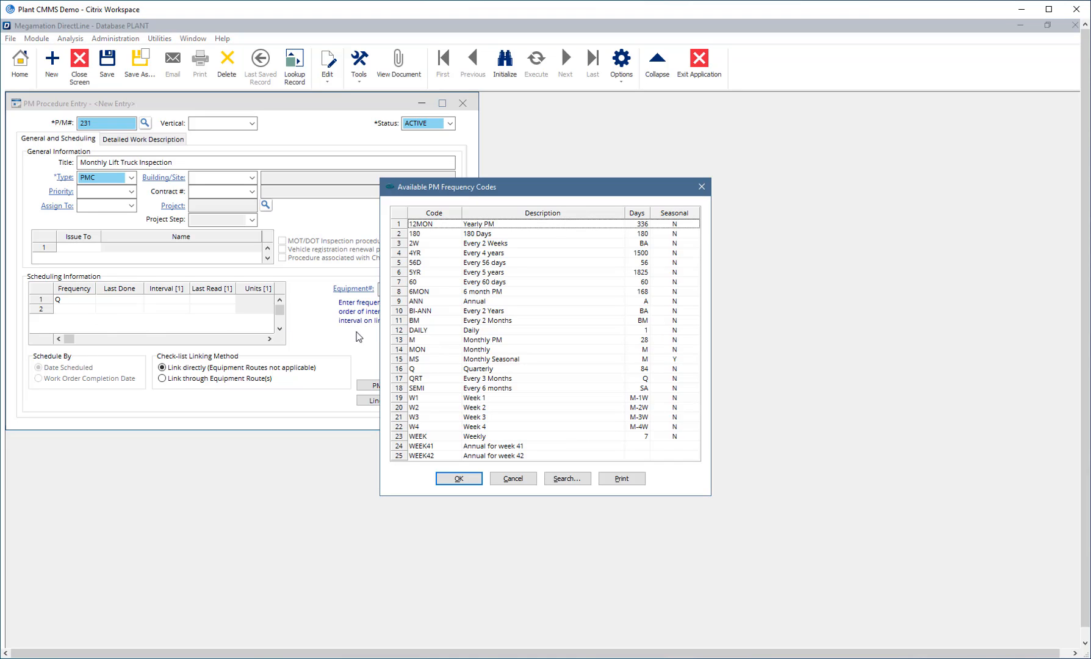
double_click(421, 342)
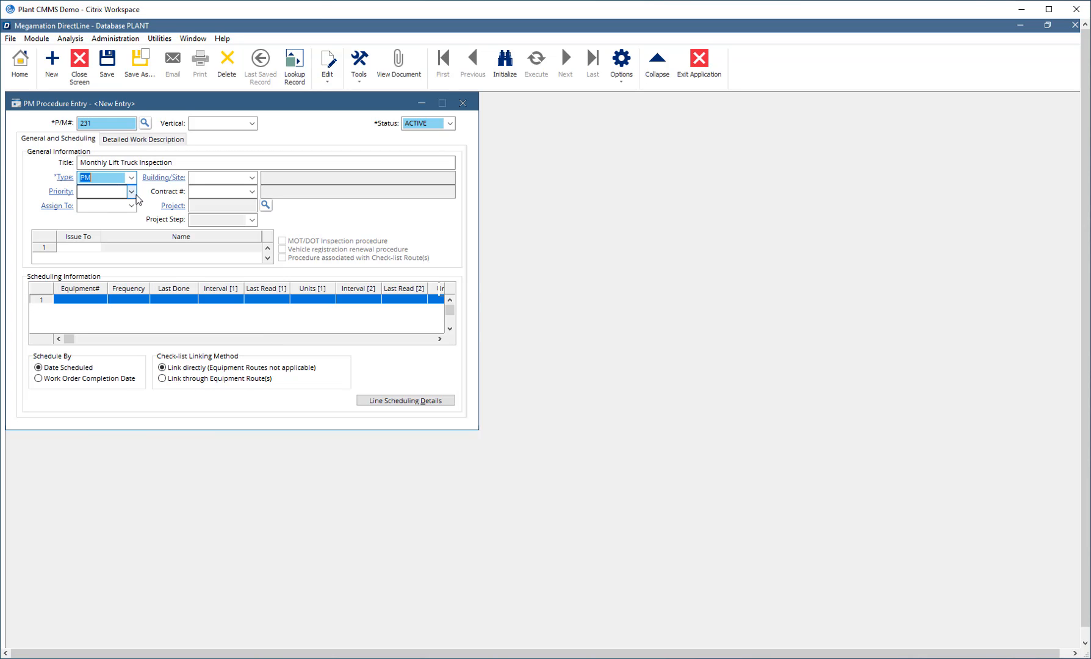
- Set the procedure's priority to 5 (1 week) and assign it to ELEC, the electrical supervisor
click(131, 191)
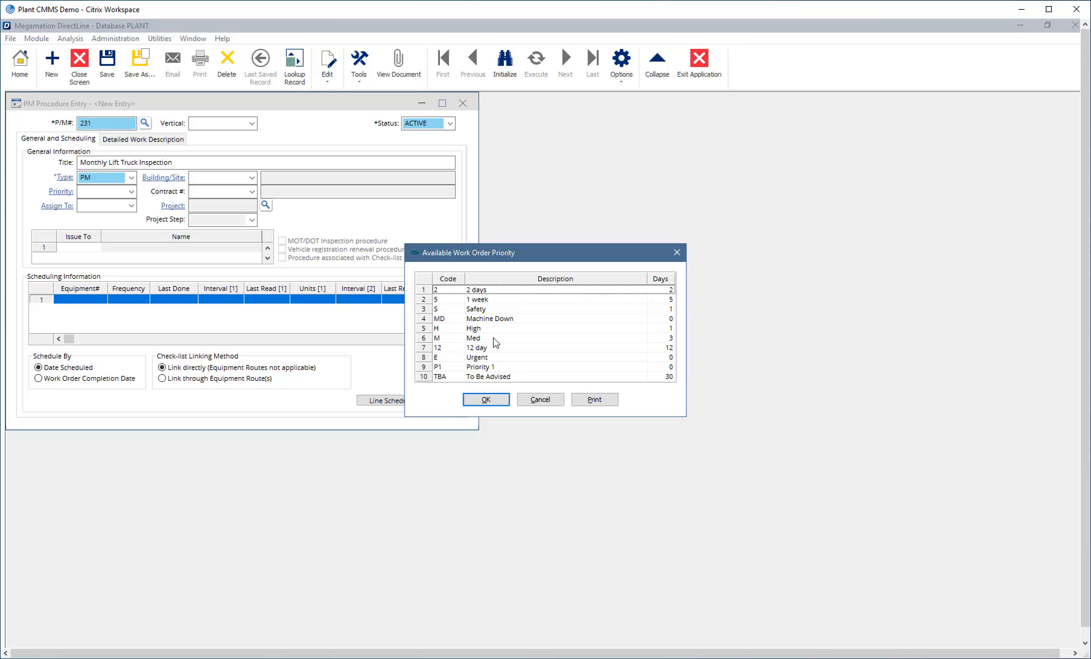
click(440, 301)
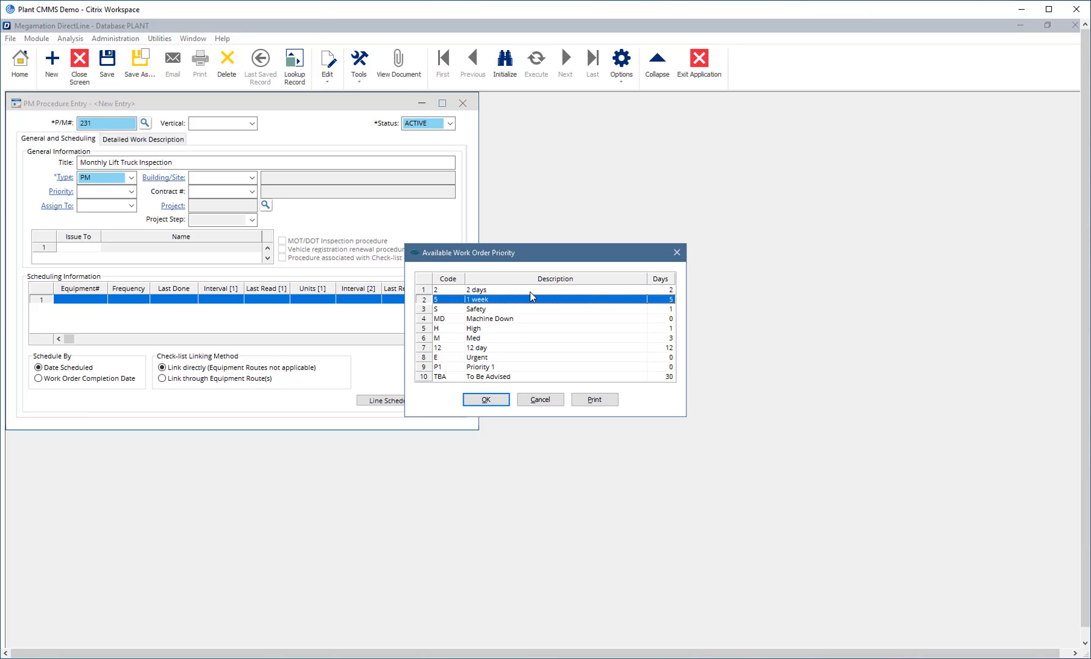
click(487, 400)
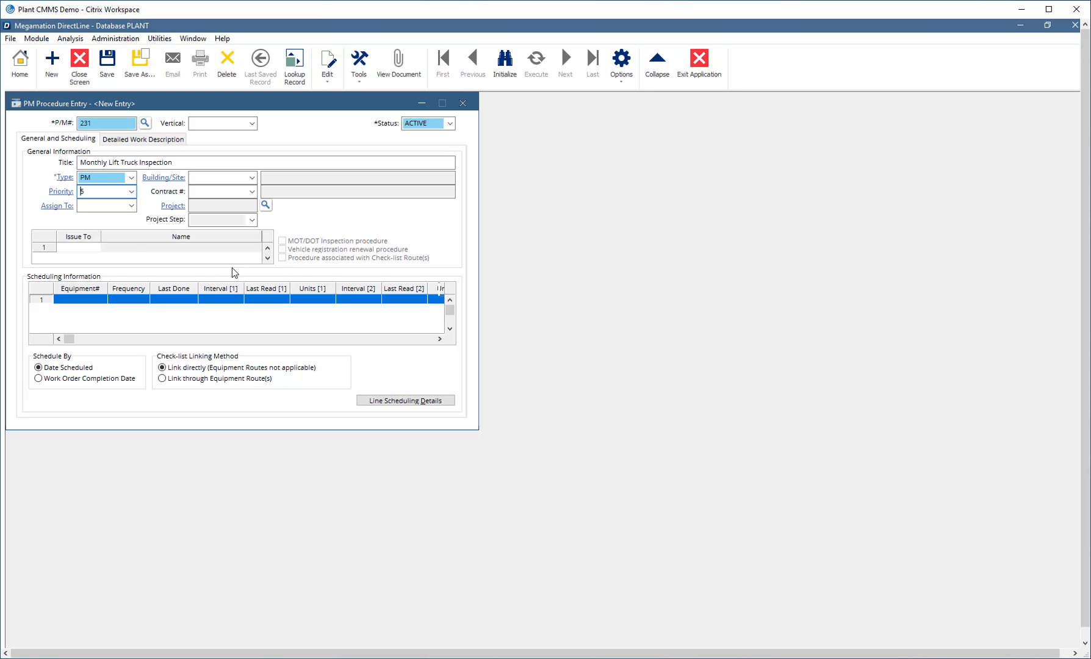
click(88, 247)
click(131, 206)
click(406, 315)
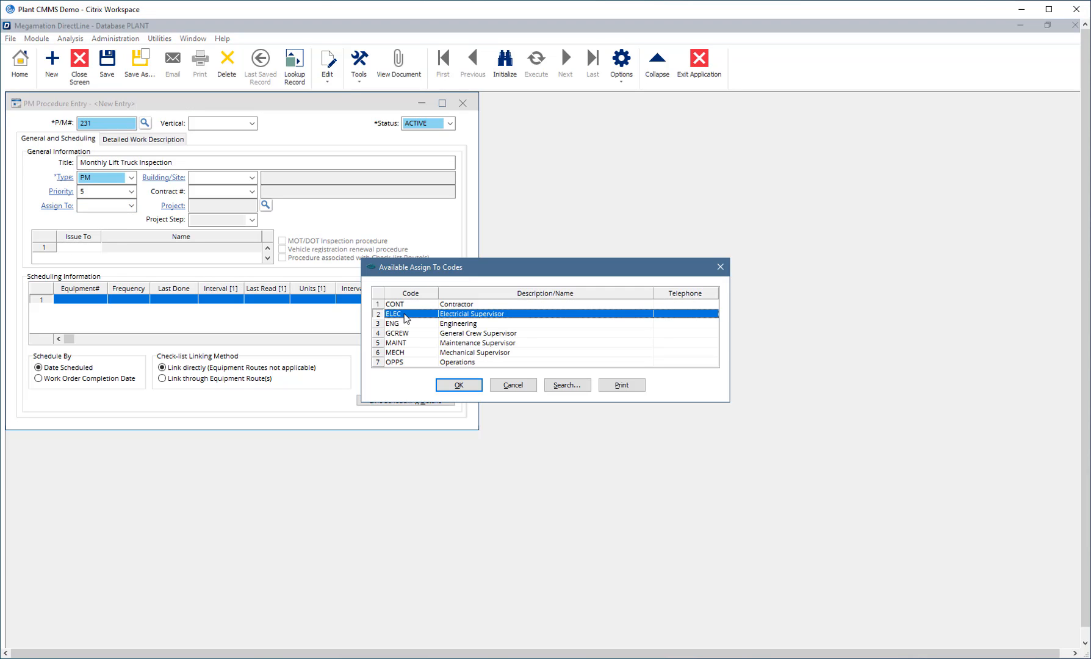
click(459, 385)
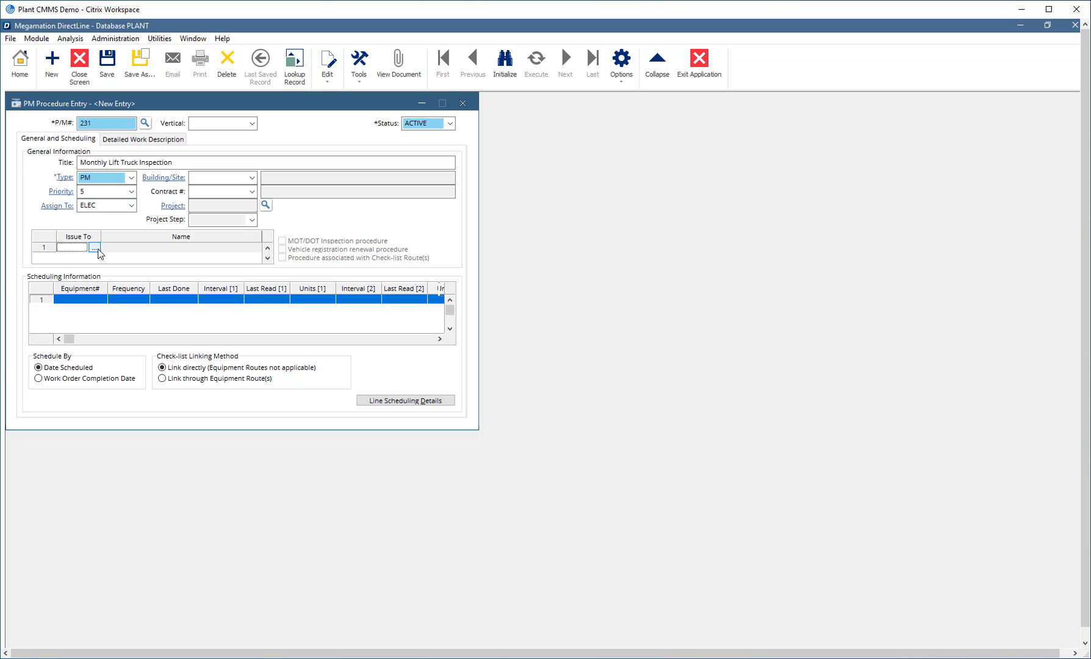
- Choose the employee the procedure is issued to and set the building to PLANT1, Plant Mississauga Injection Molding
click(95, 248)
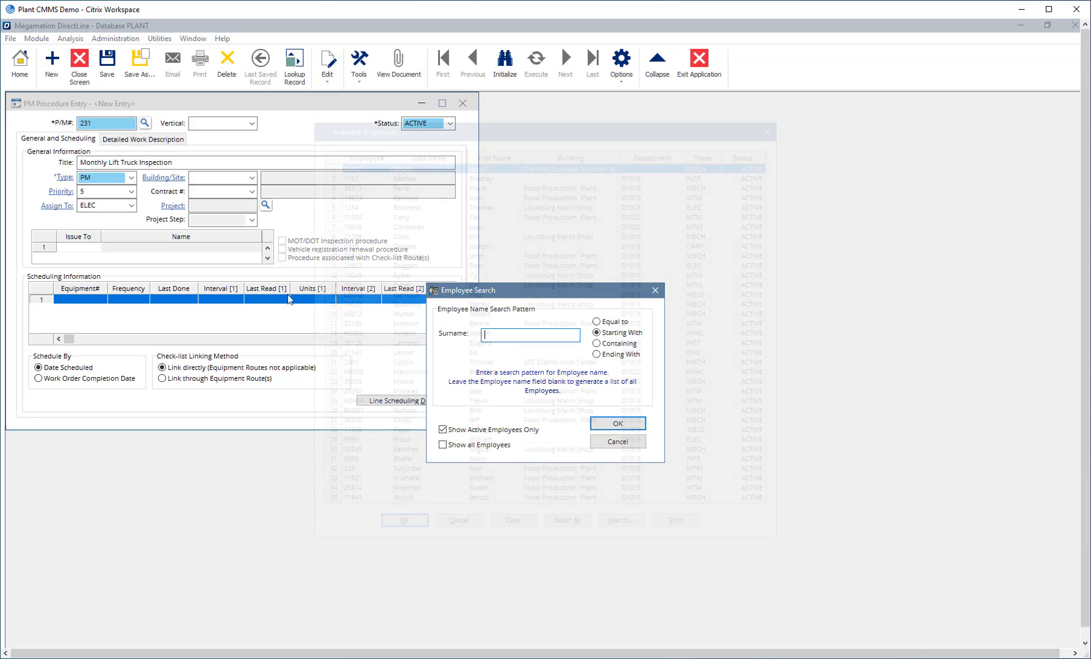
double_click(364, 205)
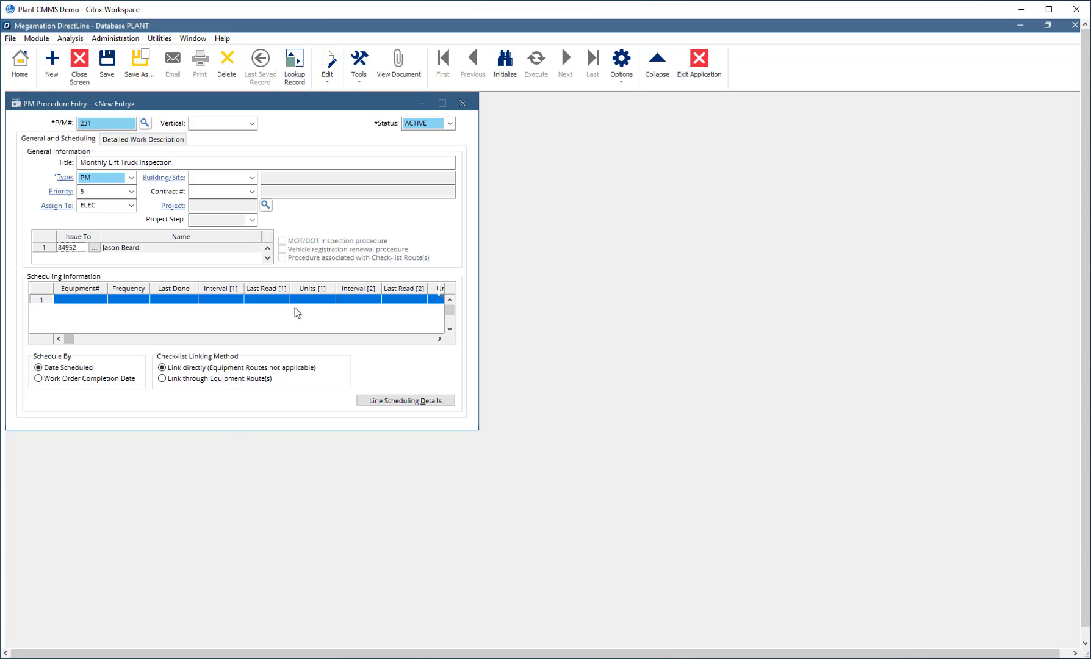
click(252, 178)
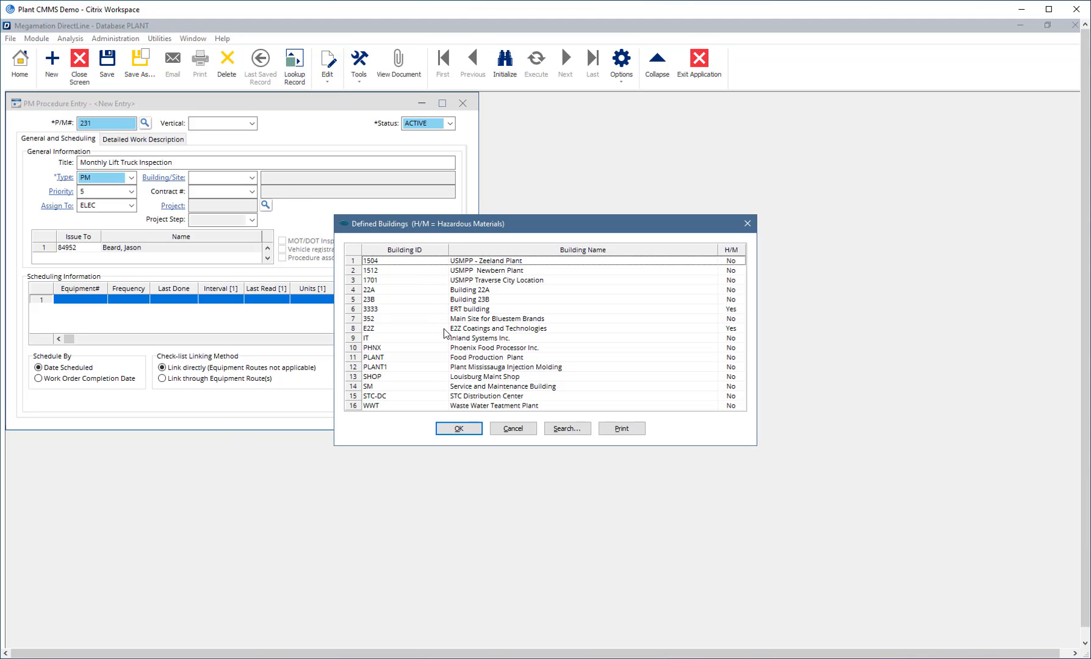
double_click(436, 367)
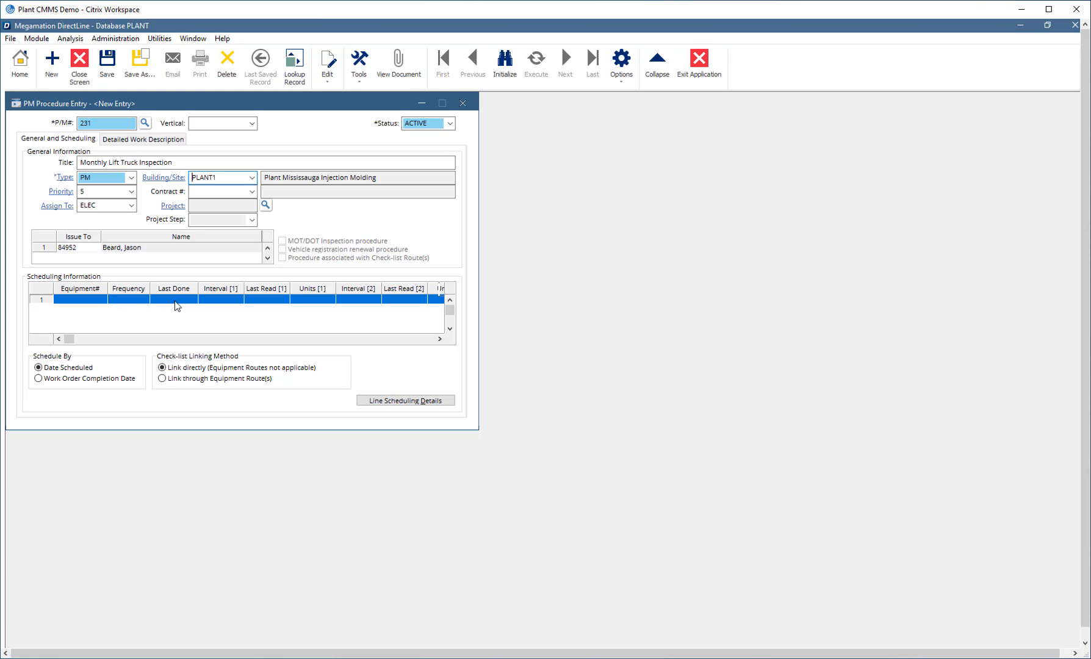
- Search the equipment by class and add FORKLIFT, FORKLIFT2, FORKLIFT3 and FORKLIFT4 to the scheduling lines
click(91, 301)
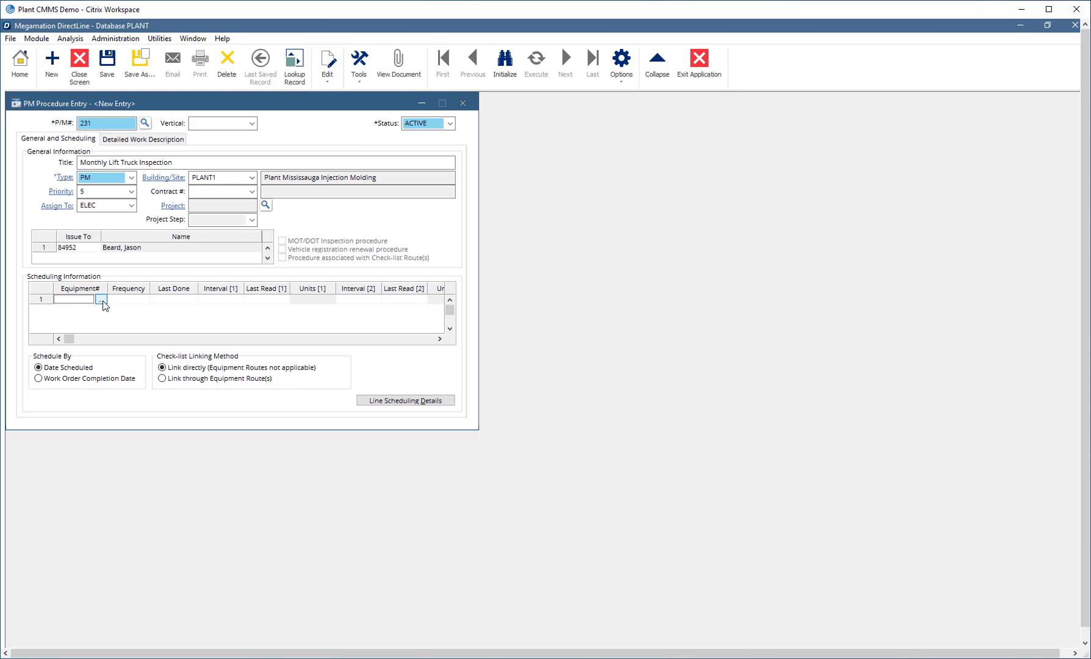
click(101, 300)
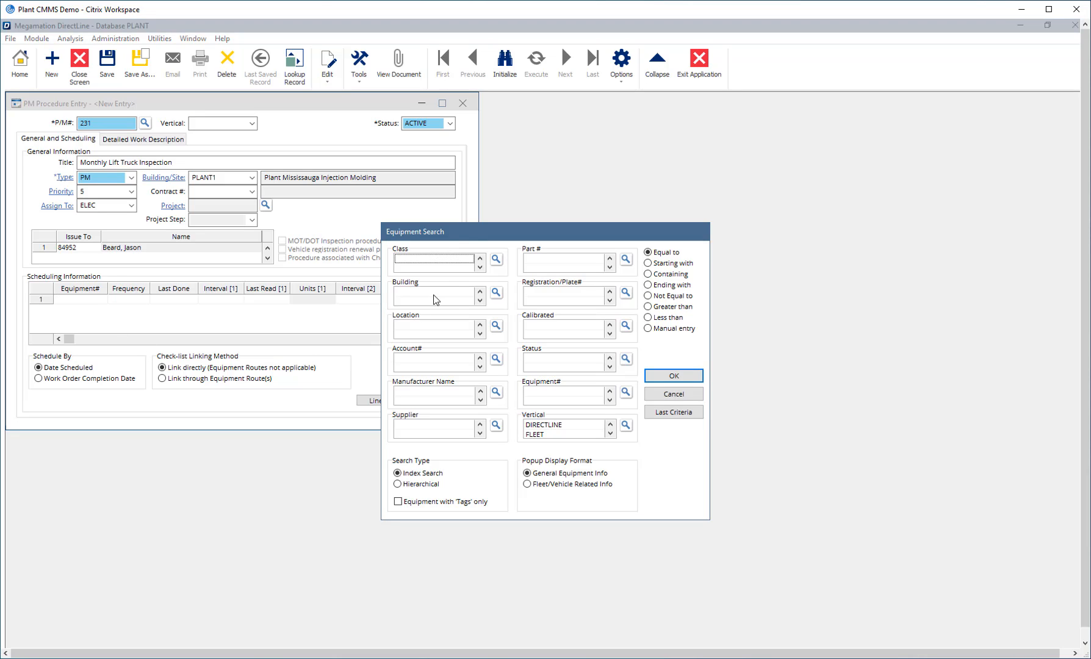
click(497, 262)
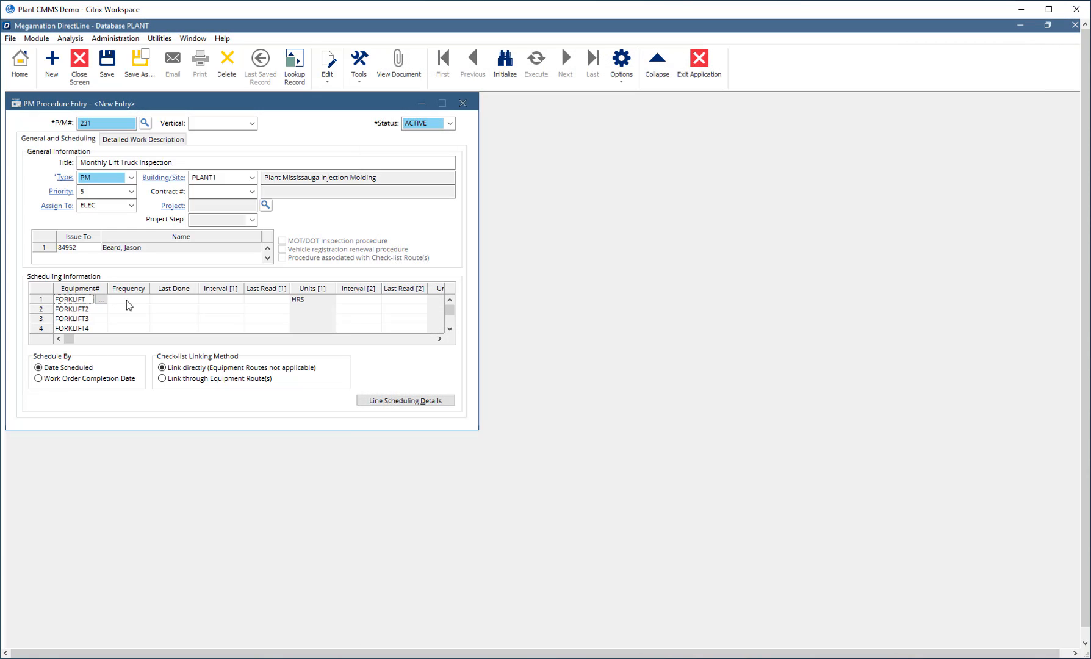
- Set the frequency of the four forklift scheduling lines to MON (Monthly)
click(128, 300)
click(144, 298)
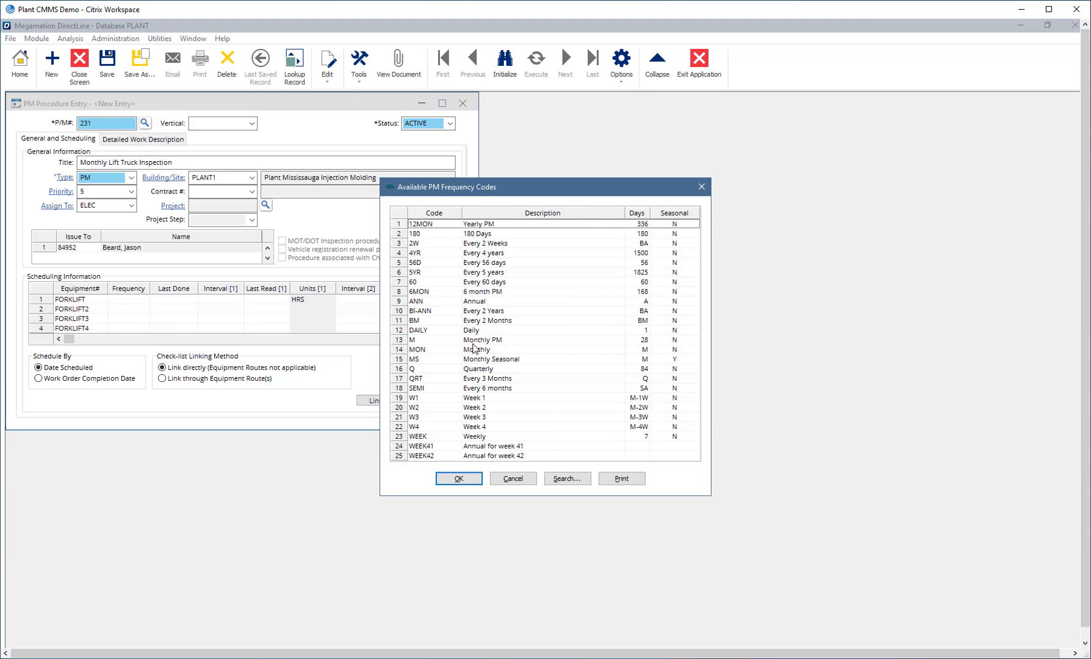
double_click(483, 350)
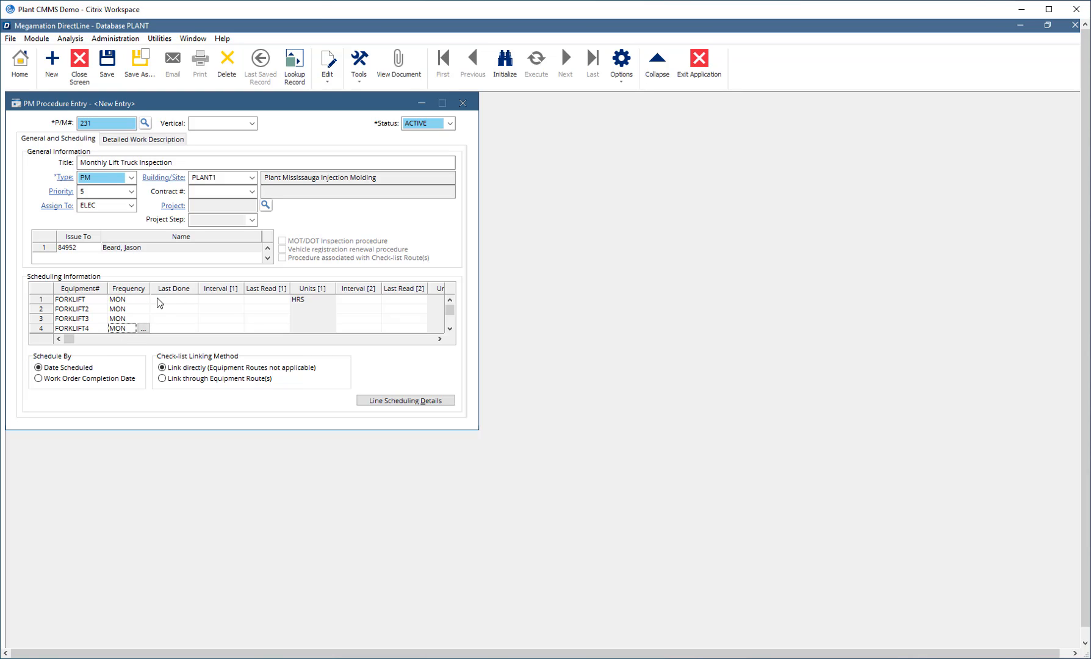
- Set the last done date of the forklift scheduling lines to 2020-10-19
click(172, 301)
click(195, 303)
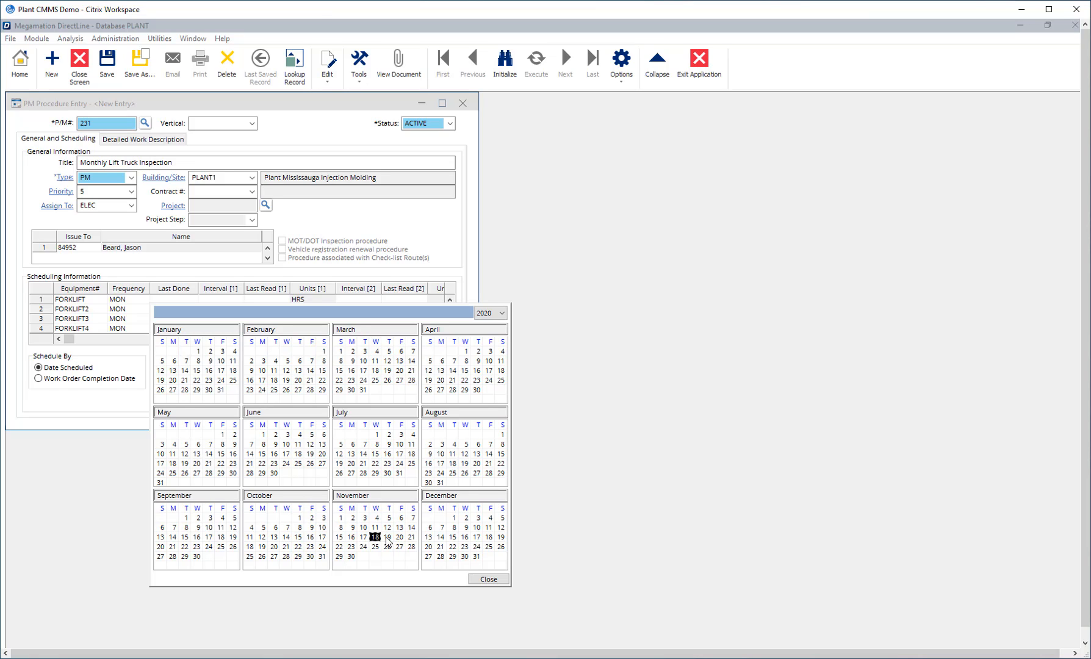
double_click(262, 547)
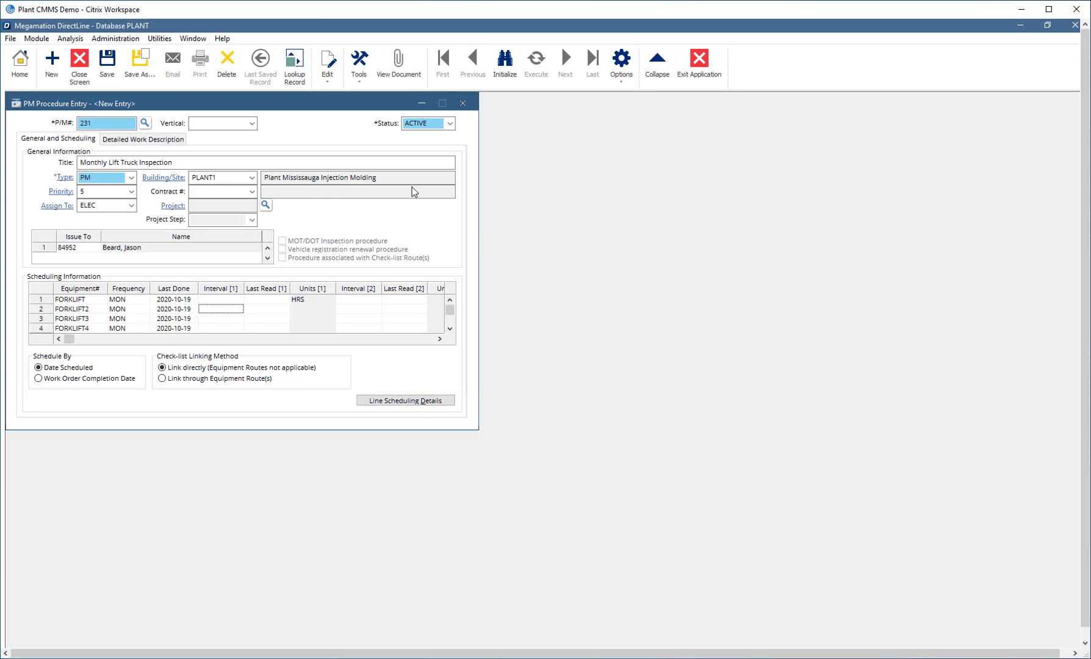
- Enter the detailed work description "Perform Monthly Maintenance and inspection according to Manufacturer's recommendations. Complete attached checklist before closing the work order." and save the procedure
click(157, 141)
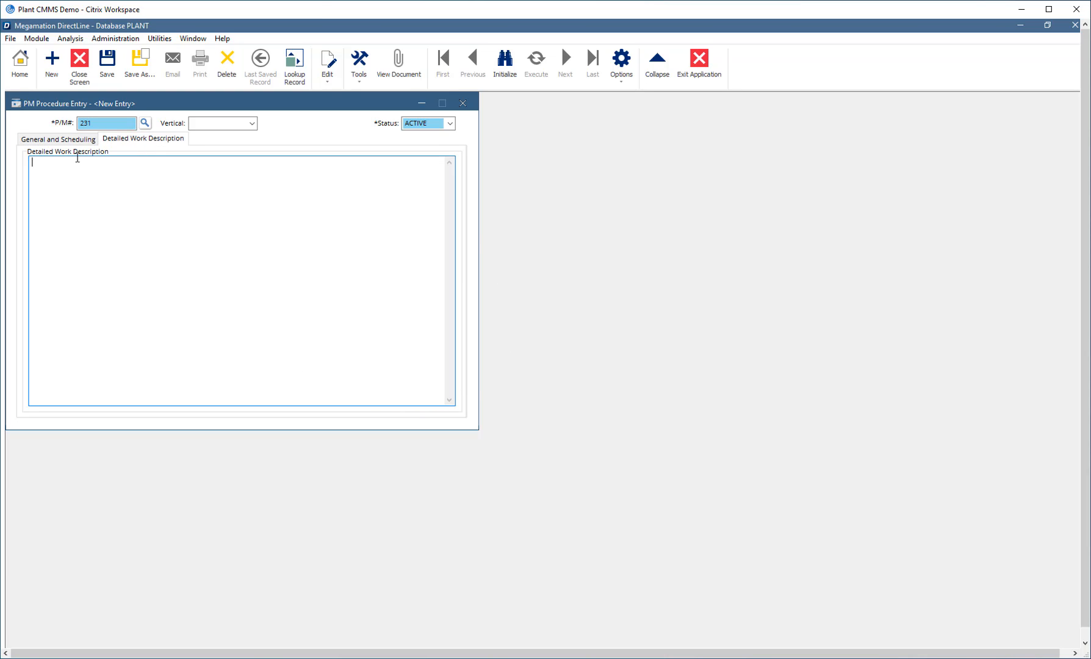
text(Perform Mon)
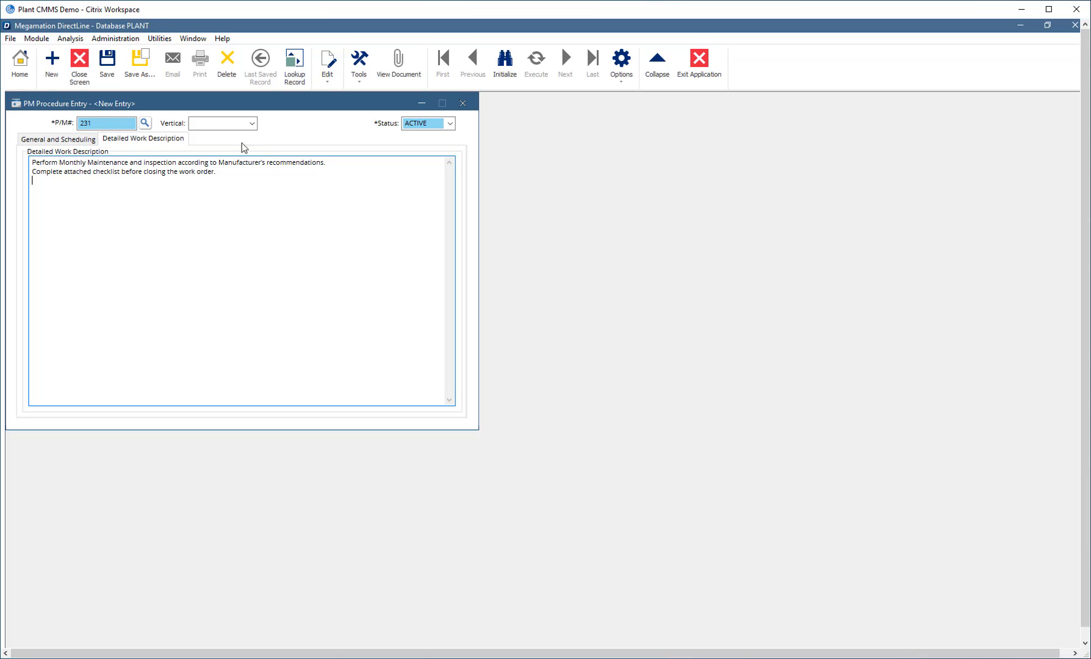
click(112, 61)
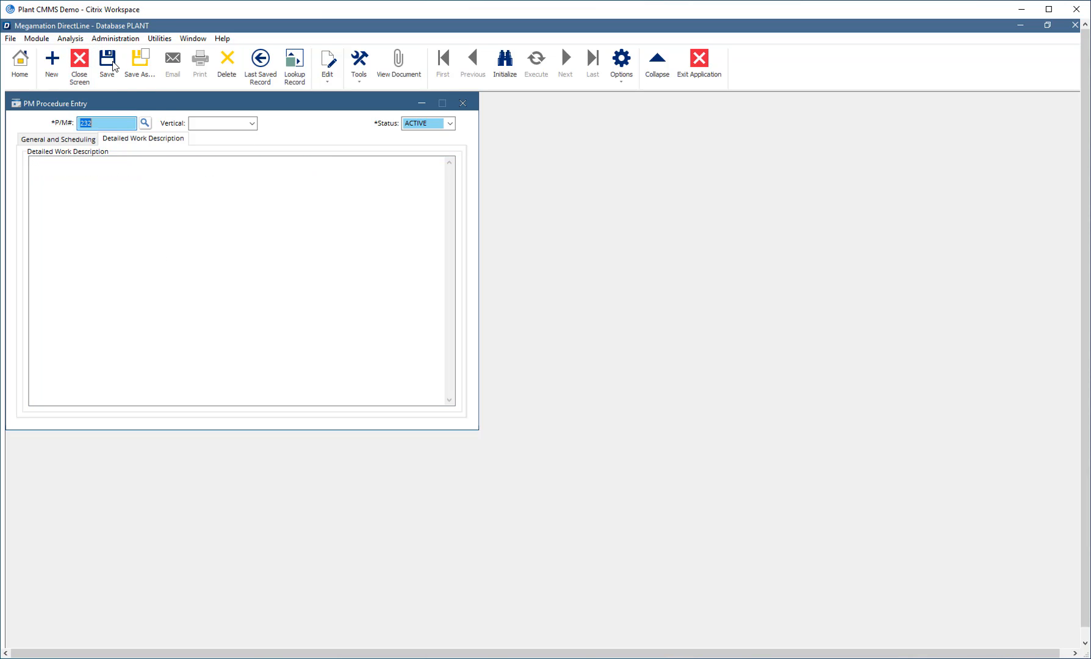
click(78, 140)
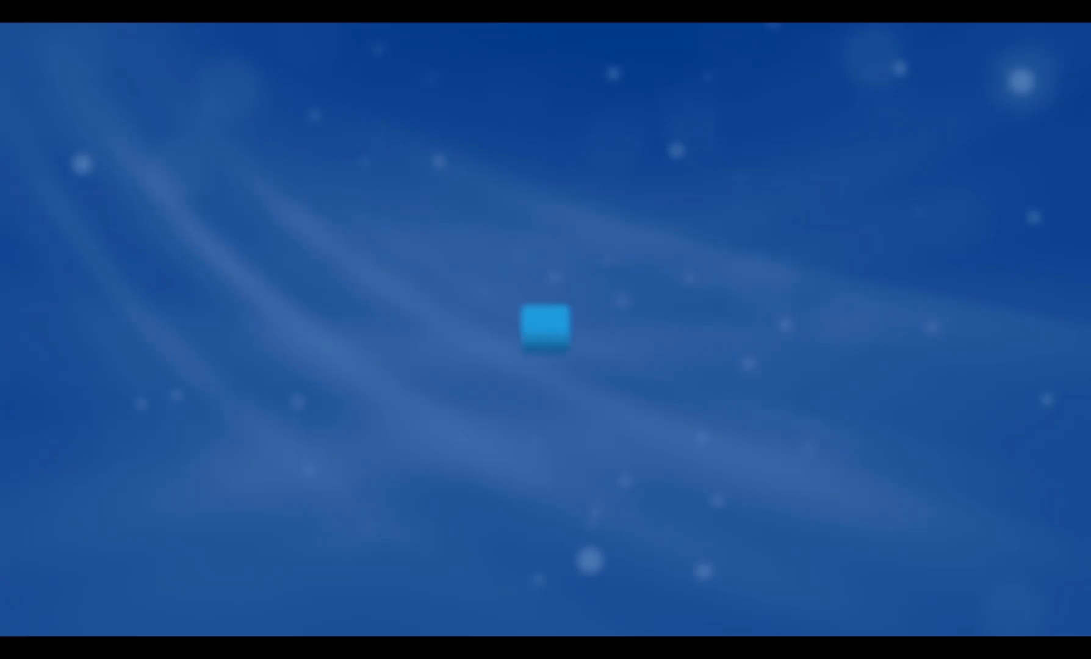